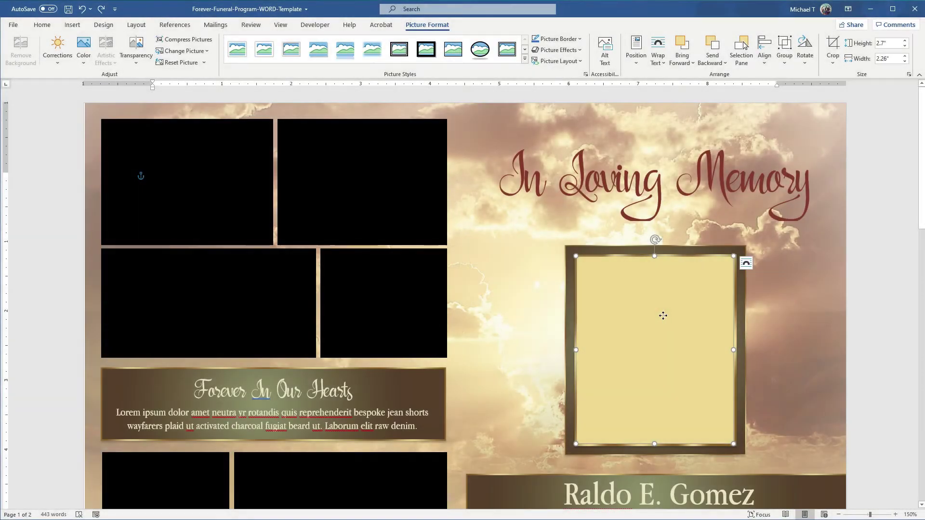
Replace the cover portrait placeholder with AdobeStock_121965188 from the Photos folder, browsing in large icons
right_click(663, 317)
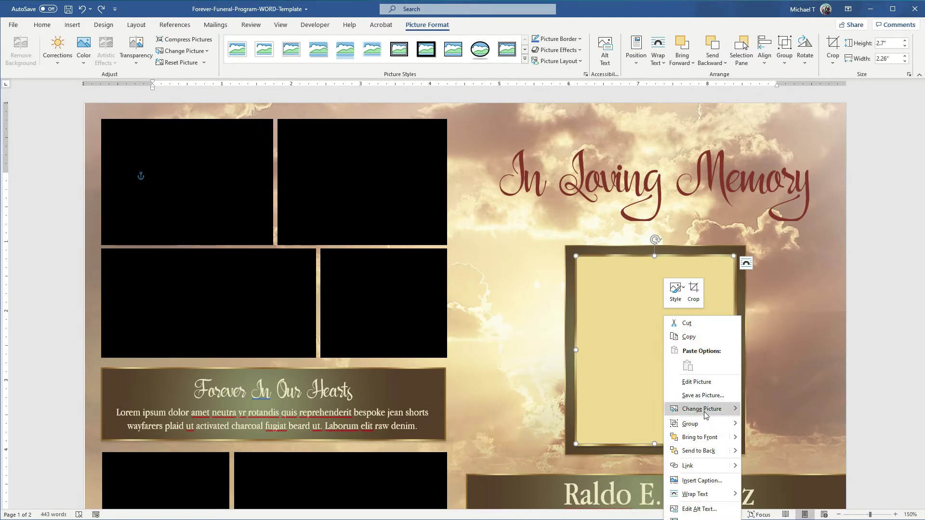
mouse_move(708, 414)
left_click(775, 411)
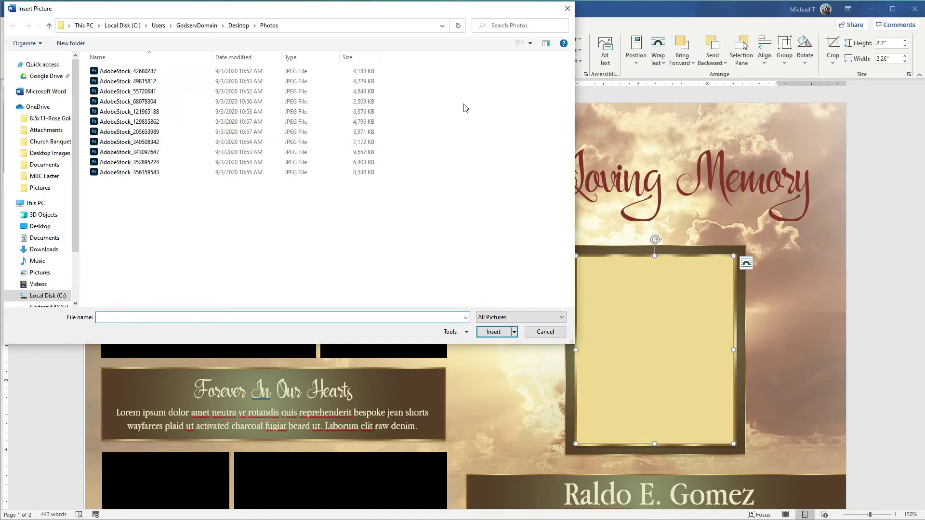
left_click(529, 43)
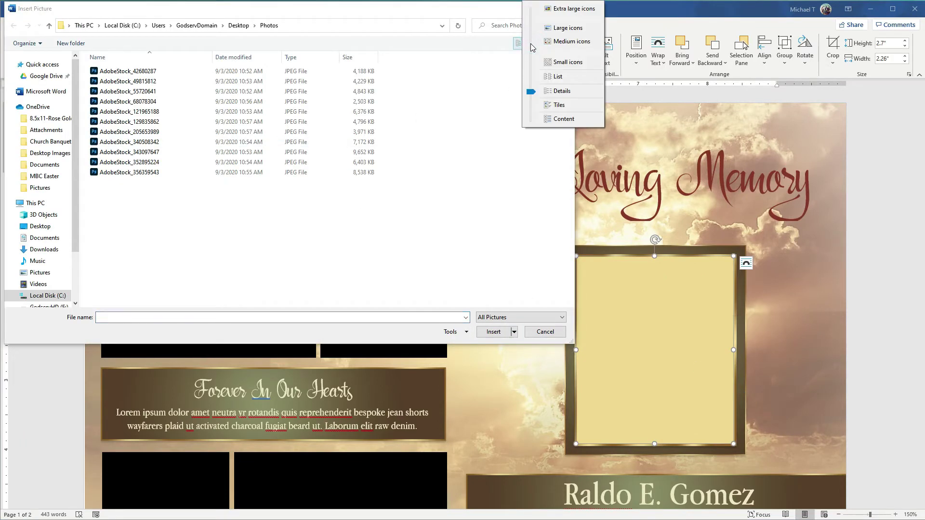
left_click(568, 27)
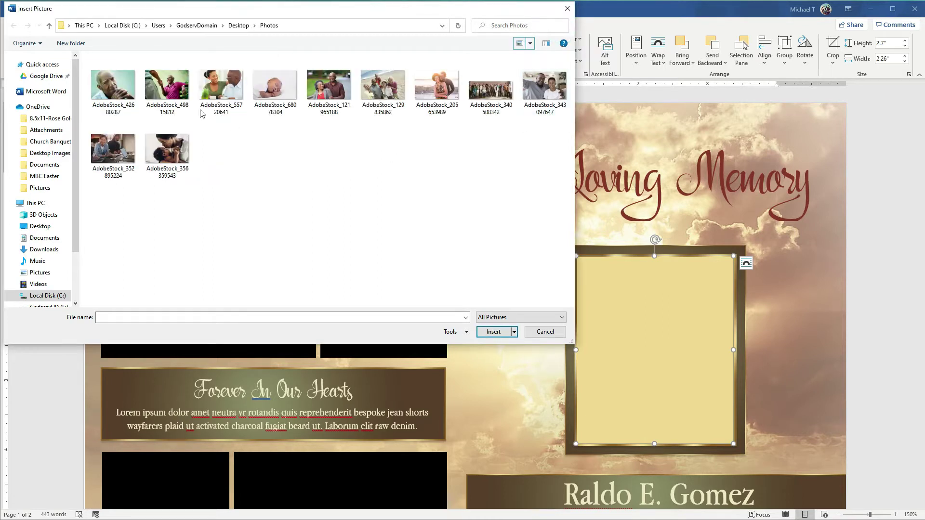
left_click(332, 94)
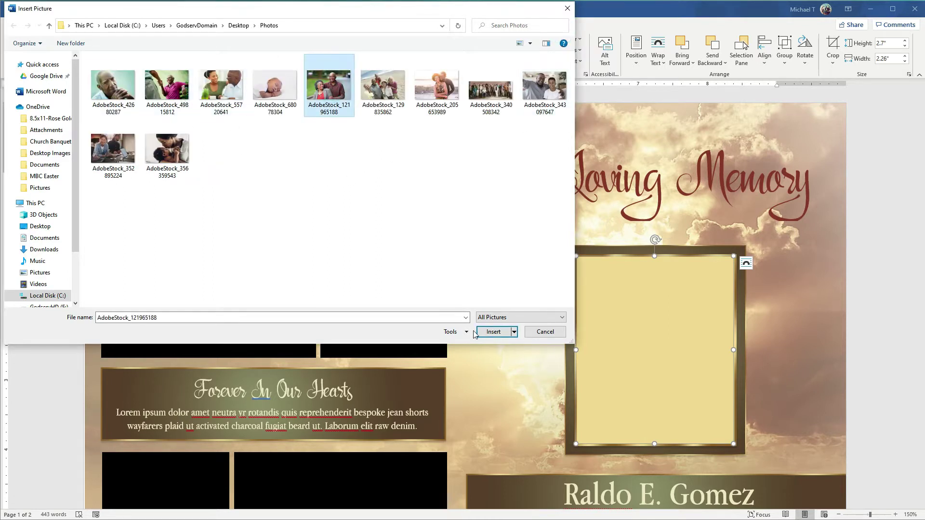
Insert the older couple photo into the cover frame and bring up the Picture Format crop options
left_click(493, 332)
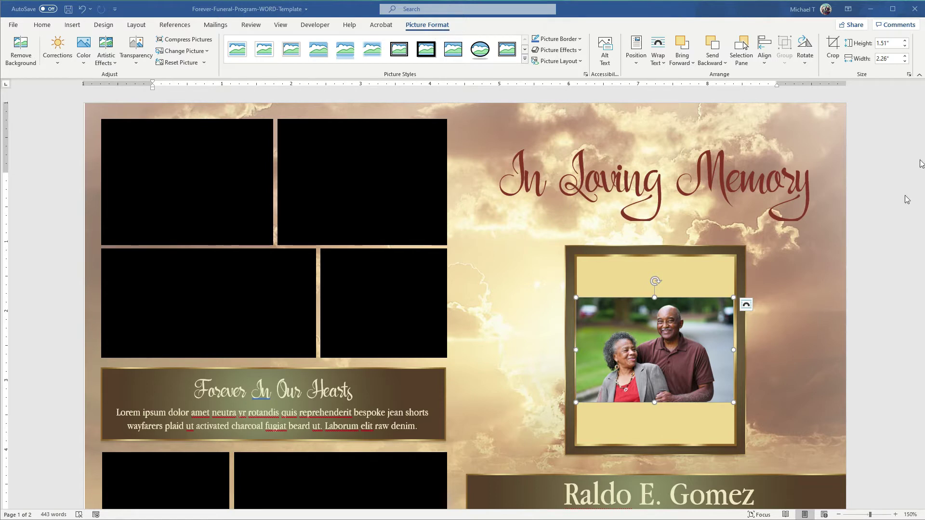
left_click(834, 61)
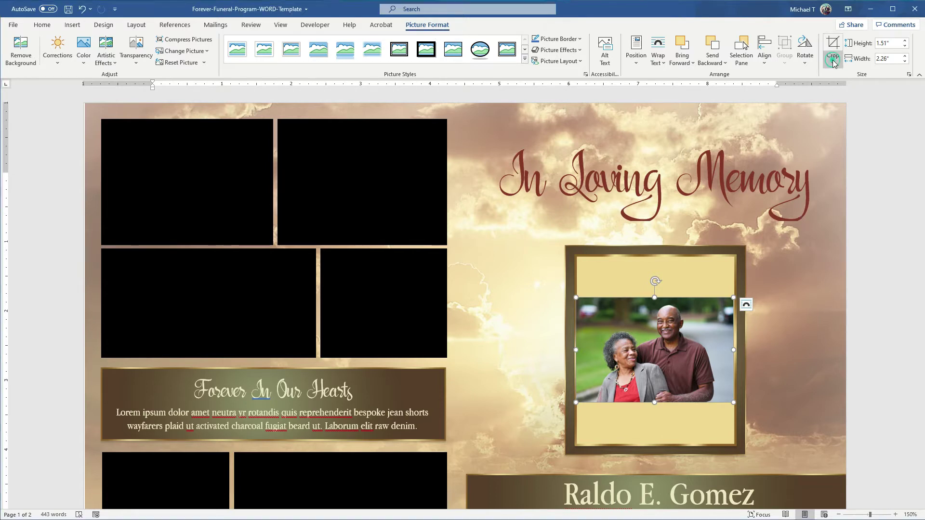
left_click(832, 62)
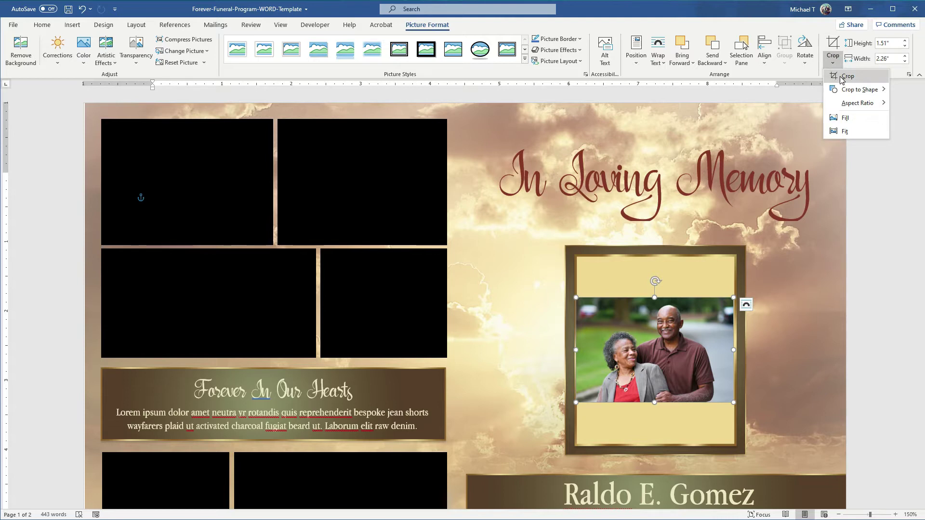
Extend the crop area to the frame's top and bottom, enlarging the photo so the man fills it
left_click(842, 77)
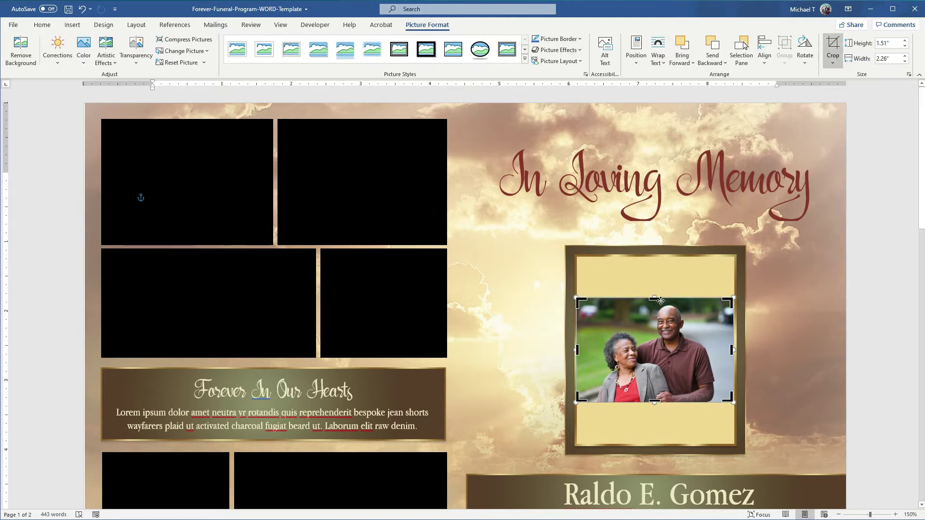
left_click_drag(655, 298, 654, 257)
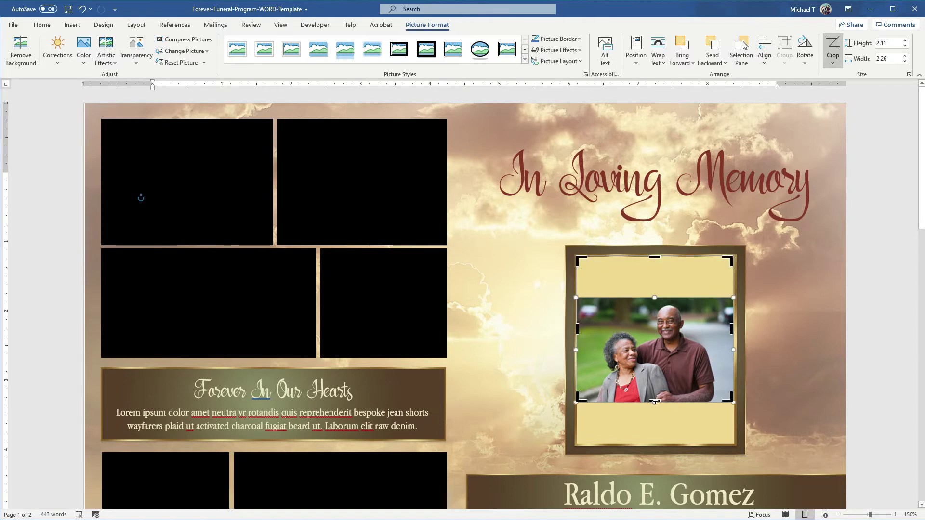
left_click_drag(655, 402, 657, 443)
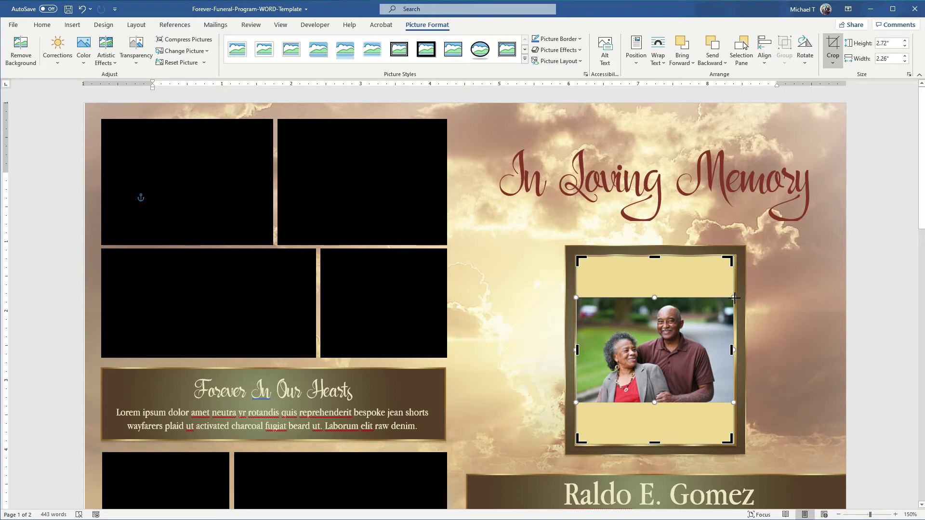
left_click_drag(734, 298, 808, 247)
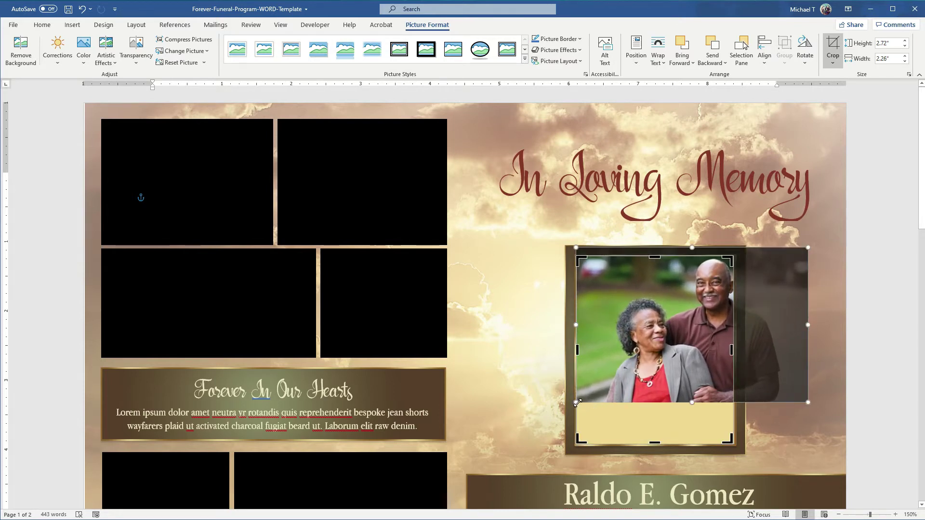
left_click_drag(576, 402, 341, 519)
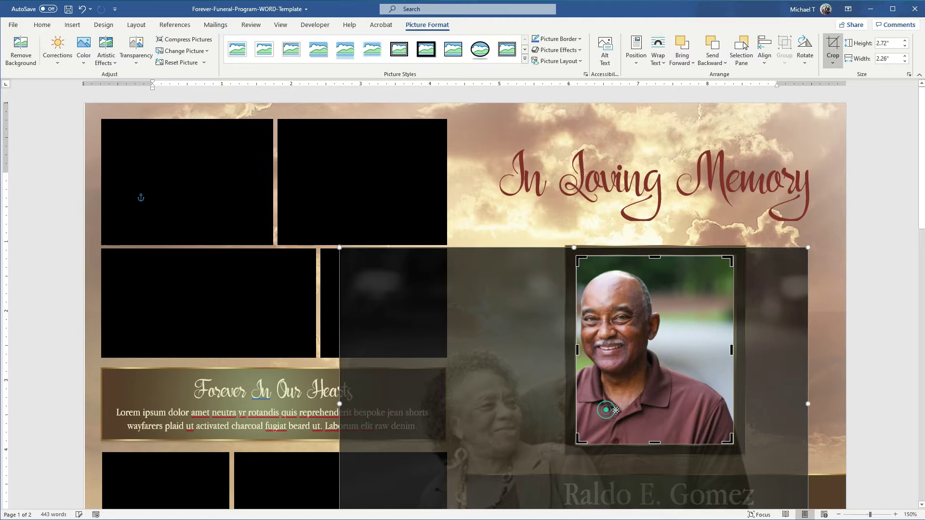
left_click_drag(606, 410, 648, 410)
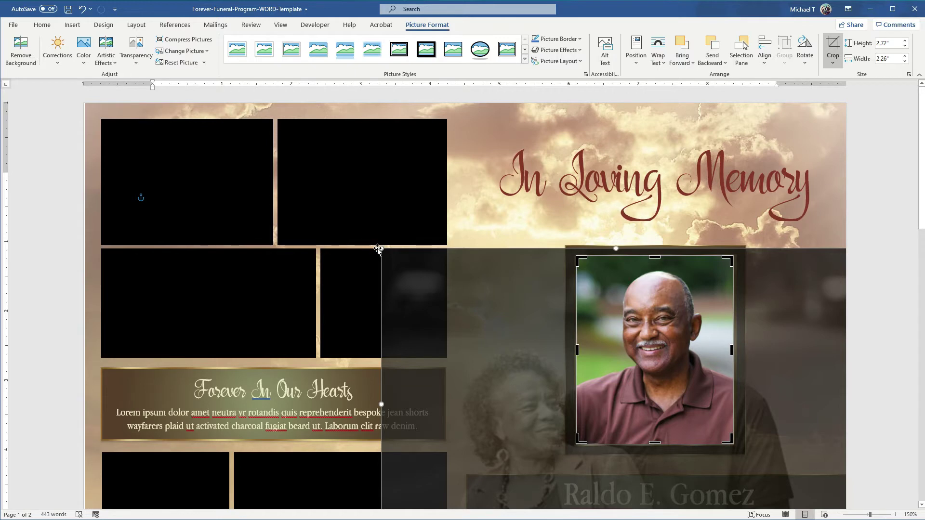
Fine-tune the photo's size and position to centre the man's face within the gold frame
mouse_move(380, 248)
left_mouse_down()
mouse_move(359, 233)
mouse_move(367, 239)
left_mouse_up()
left_click_drag(664, 317, 666, 321)
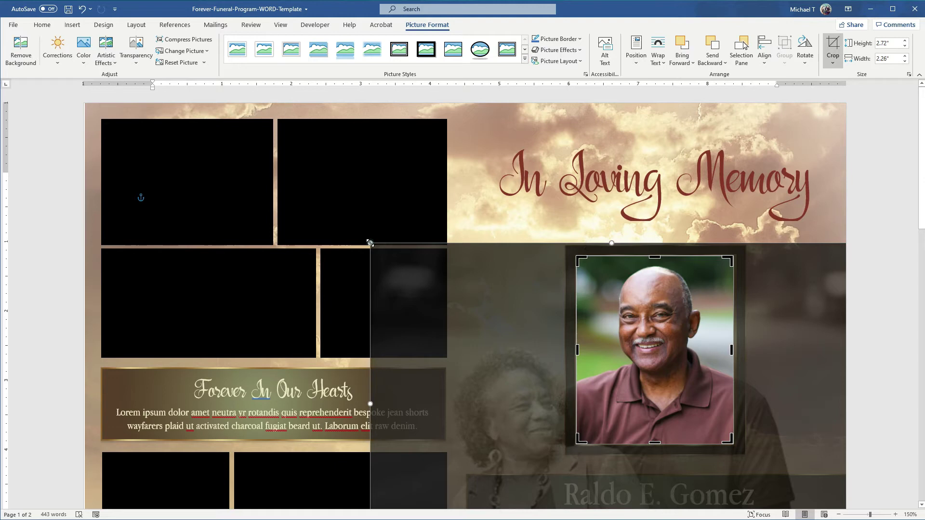
left_click_drag(370, 243, 358, 235)
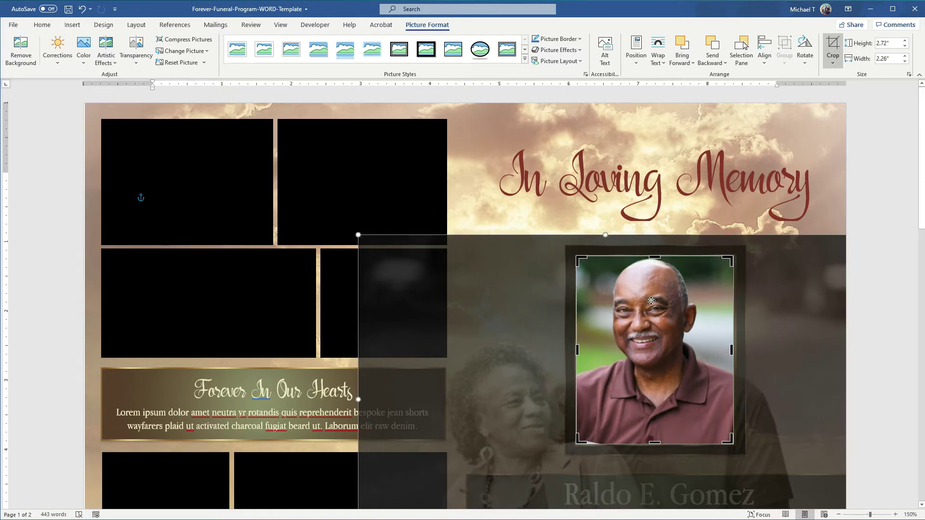
mouse_move(651, 301)
left_mouse_down()
mouse_move(664, 305)
mouse_move(656, 306)
left_mouse_up()
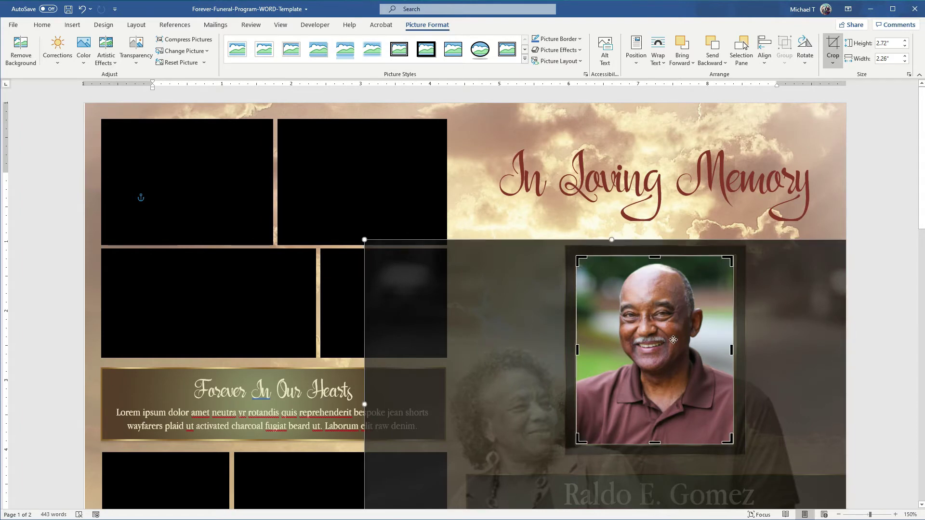
left_click_drag(663, 338, 661, 340)
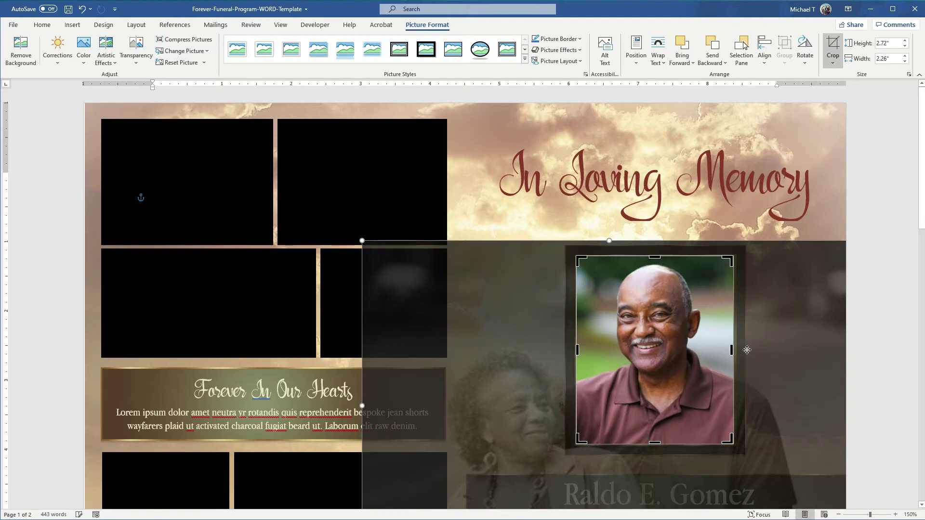
Click off the picture to apply the crop to the older man's portrait
left_click(884, 311)
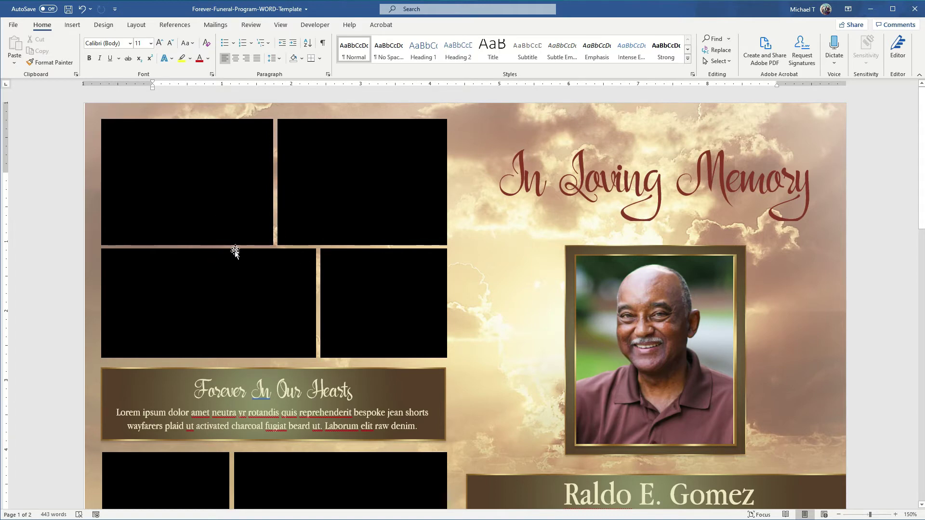
Fill the top-right and middle-right collage boxes with the handshake and group beach photos
left_click(208, 168)
right_click(208, 167)
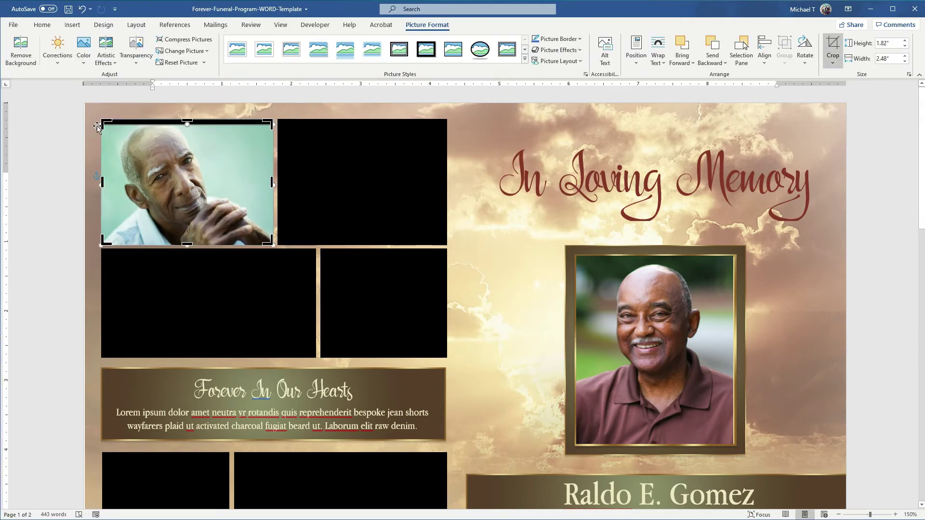
right_click(353, 140)
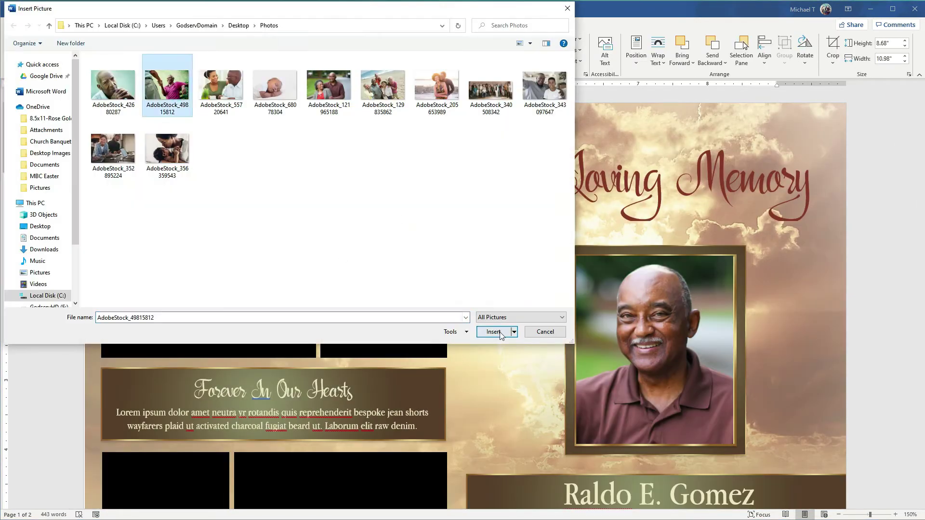
left_click(504, 331)
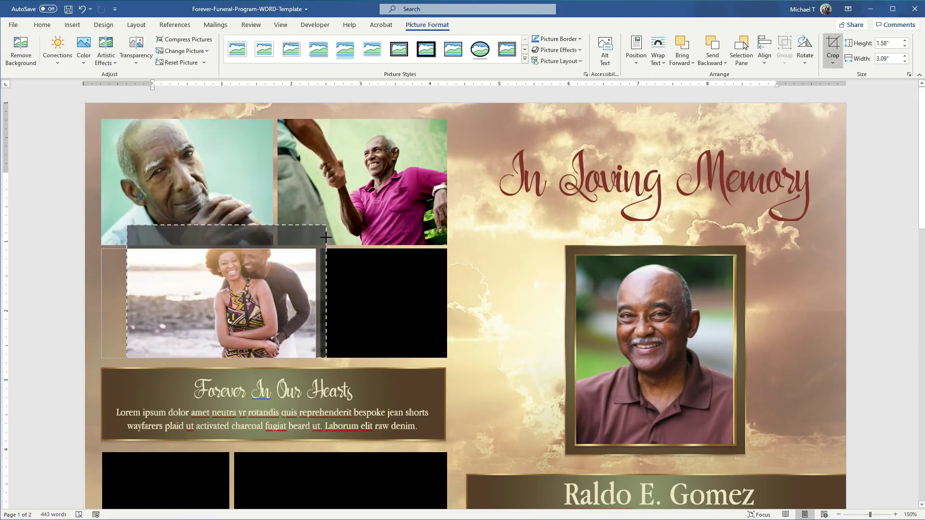
right_click(423, 263)
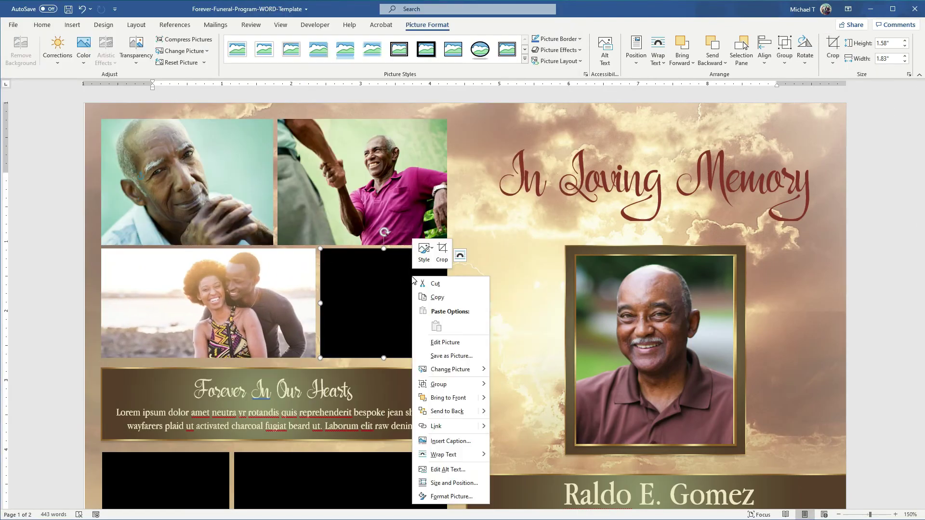
left_click(458, 361)
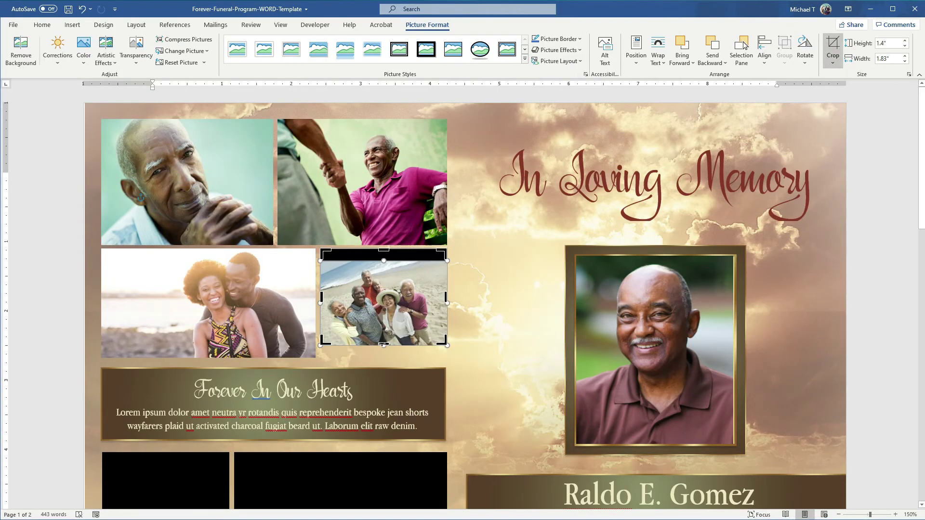
Put a baby photo in the lower-left box and a couple photo in the next empty box
left_click_drag(384, 344, 384, 356)
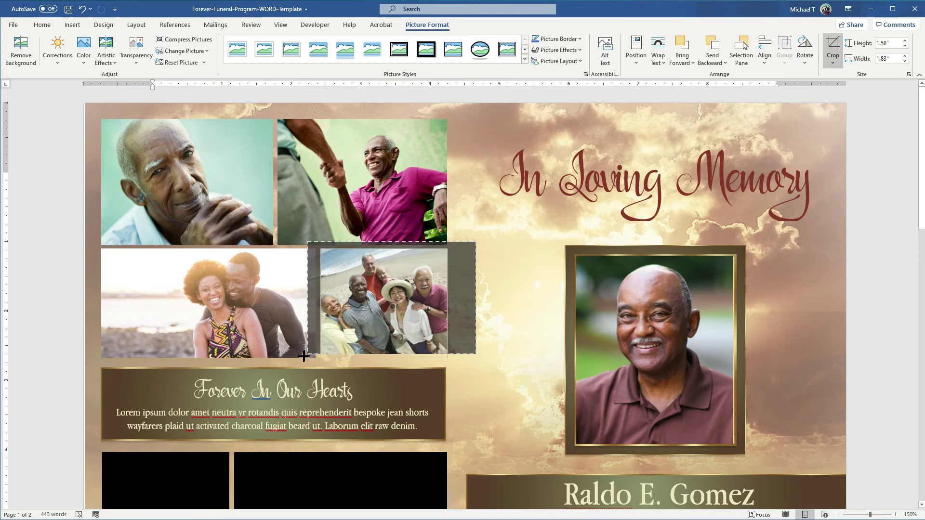
scroll(184, 371, "down", 3)
left_click(183, 370)
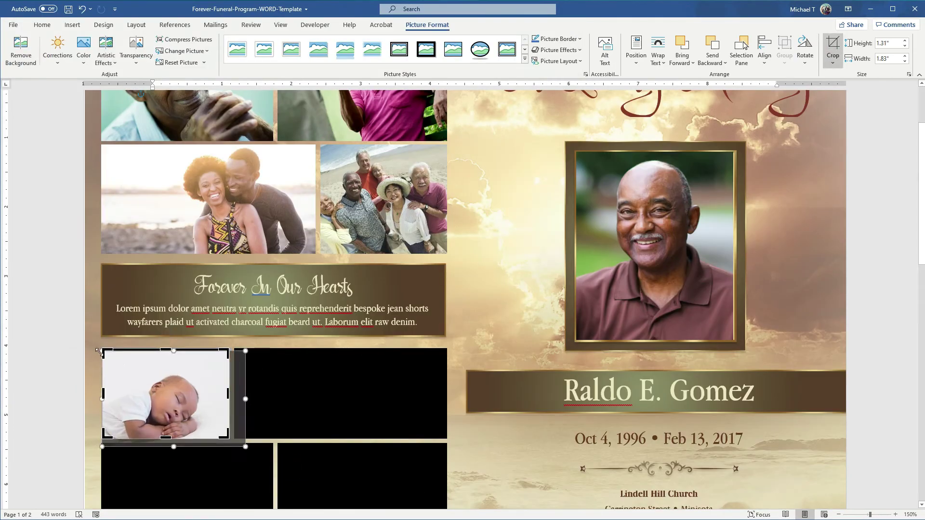
right_click(332, 372)
left_click(371, 459)
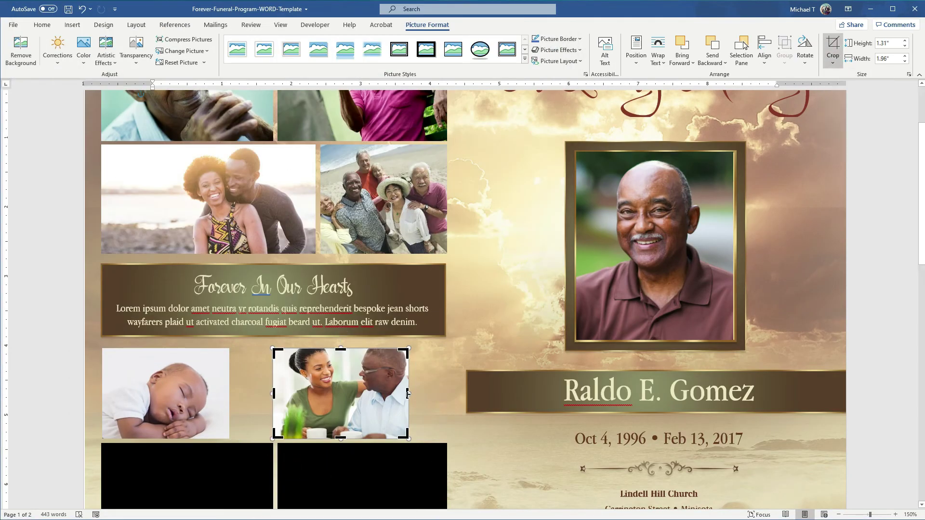
Fill the remaining boxes with the mother-and-baby and office photos, then adjust the office photo's crop
left_click_drag(407, 394, 440, 394)
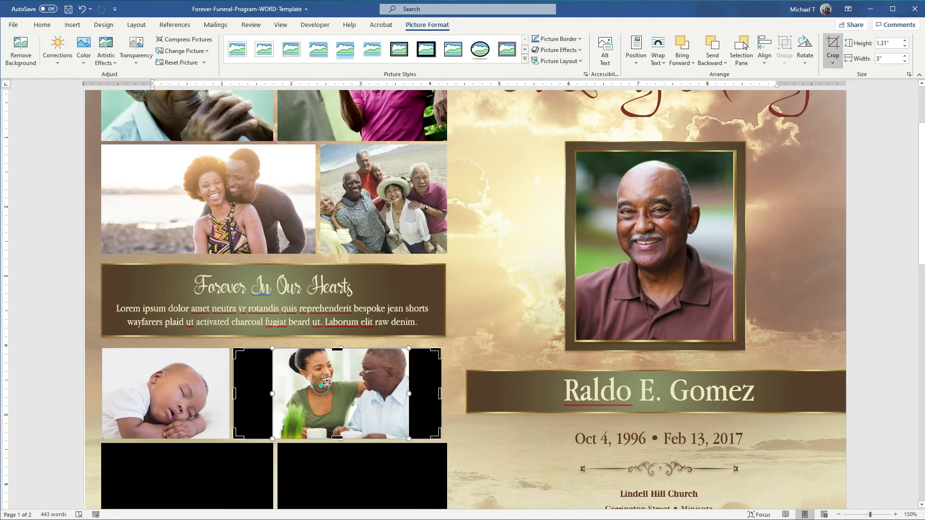
scroll(233, 337, "down", 3)
right_click(234, 308)
left_click(333, 353)
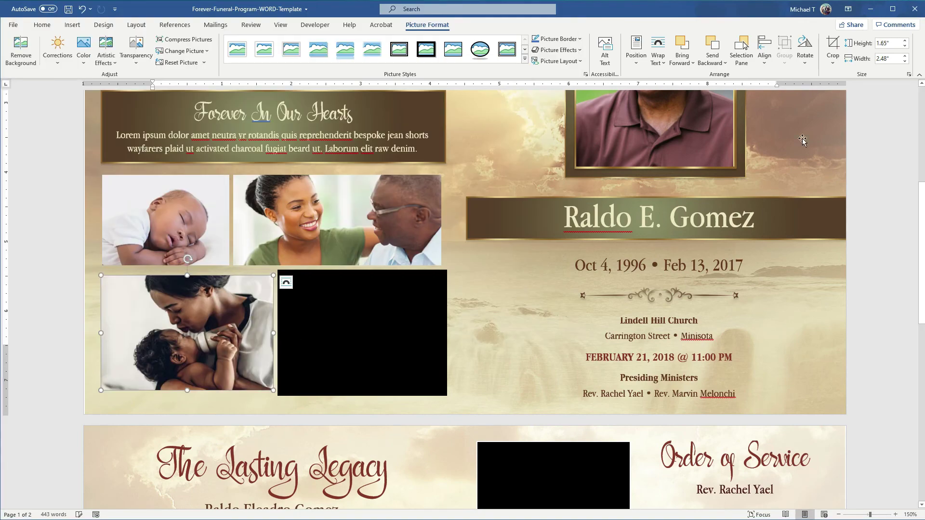
left_click(832, 48)
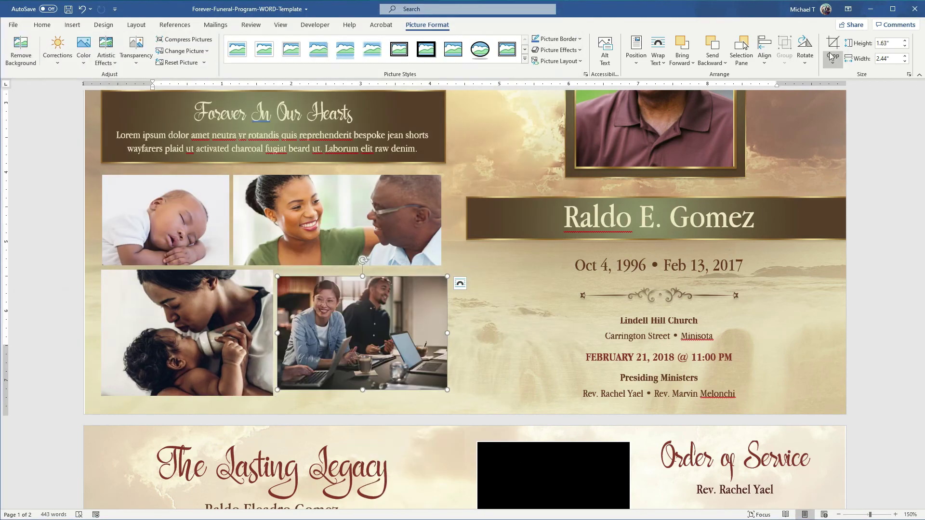
left_click(832, 48)
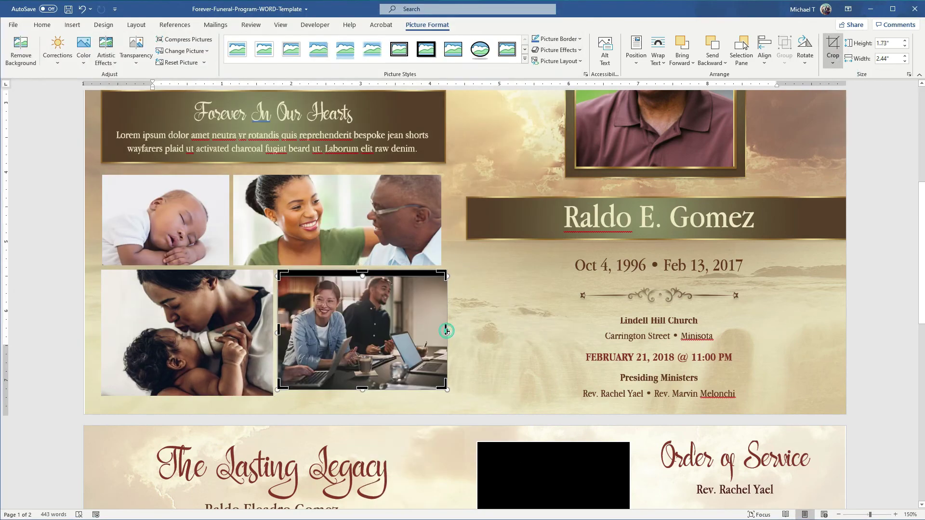
left_click(718, 323)
scroll(863, 309, "up", 3)
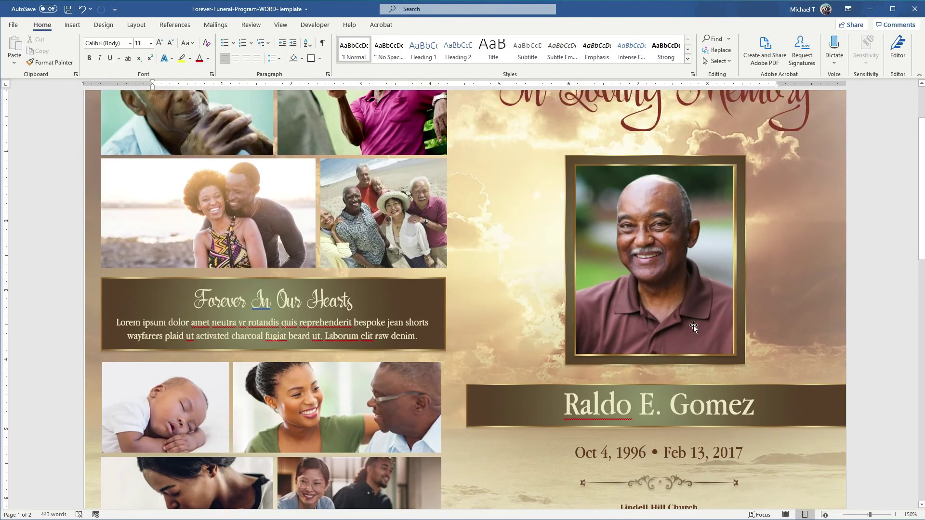
scroll(693, 327, "up", 3)
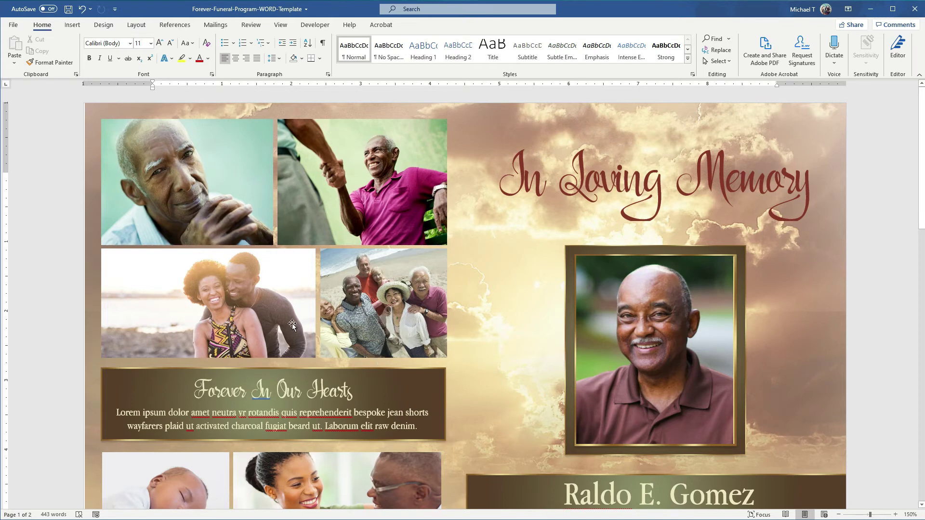
scroll(282, 322, "down", 3)
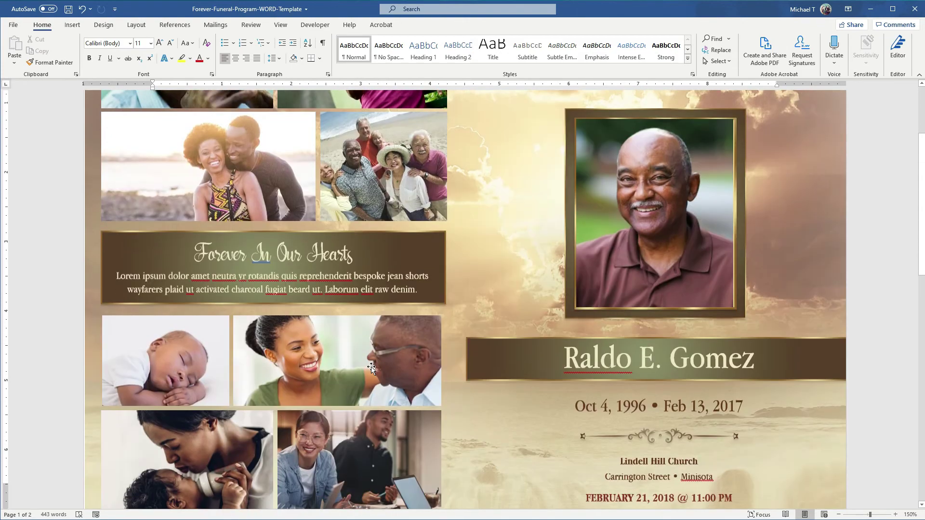
scroll(364, 367, "down", 2)
scroll(362, 365, "up", 2)
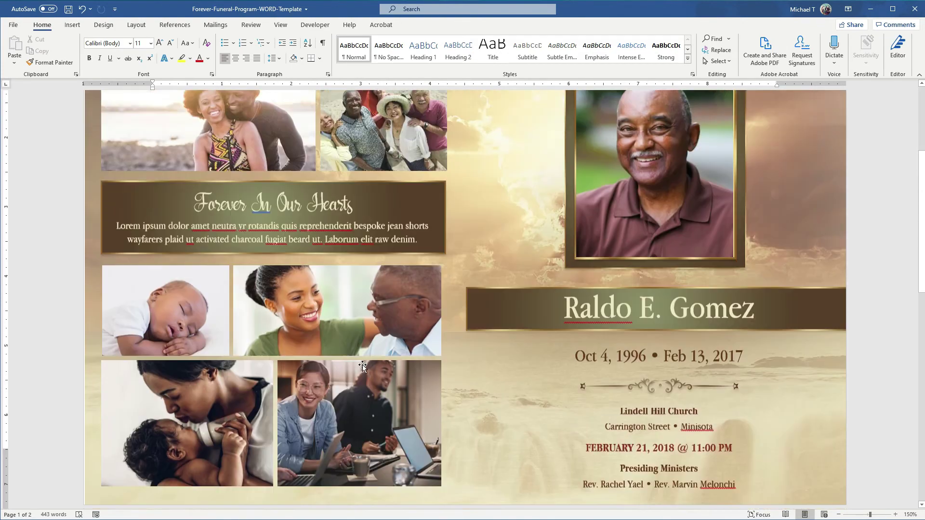
scroll(363, 365, "up", 1)
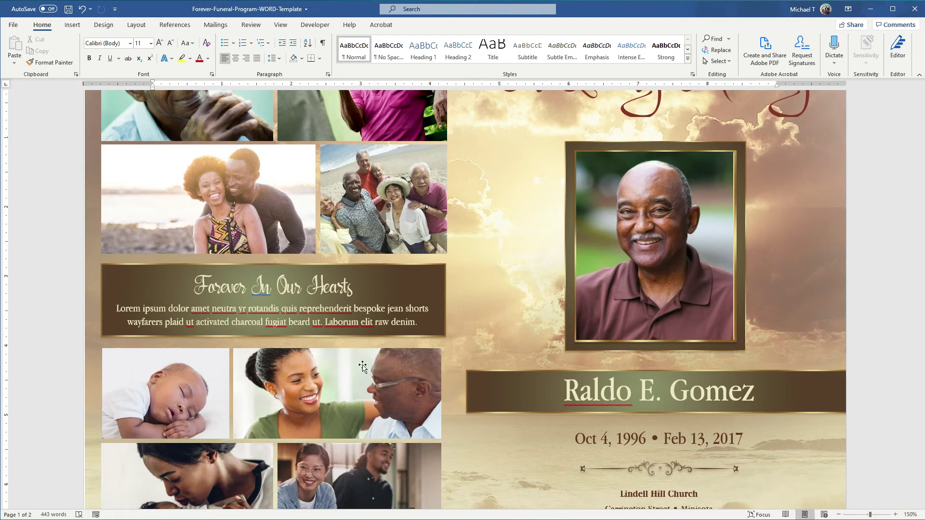
scroll(614, 357, "up", 3)
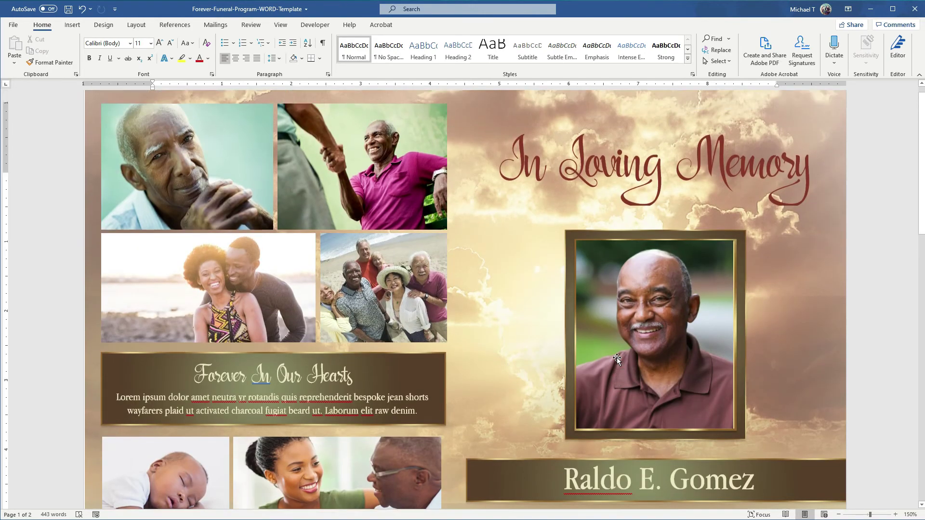
scroll(616, 358, "up", 1)
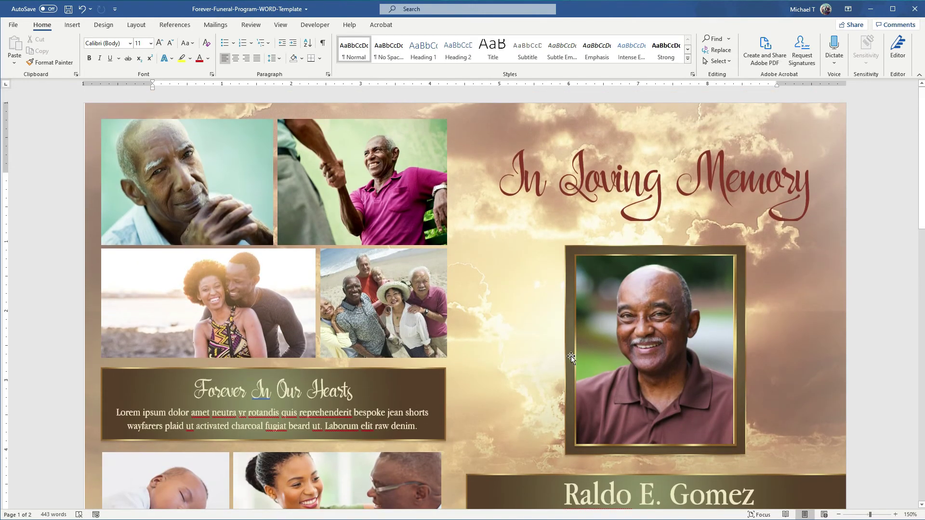